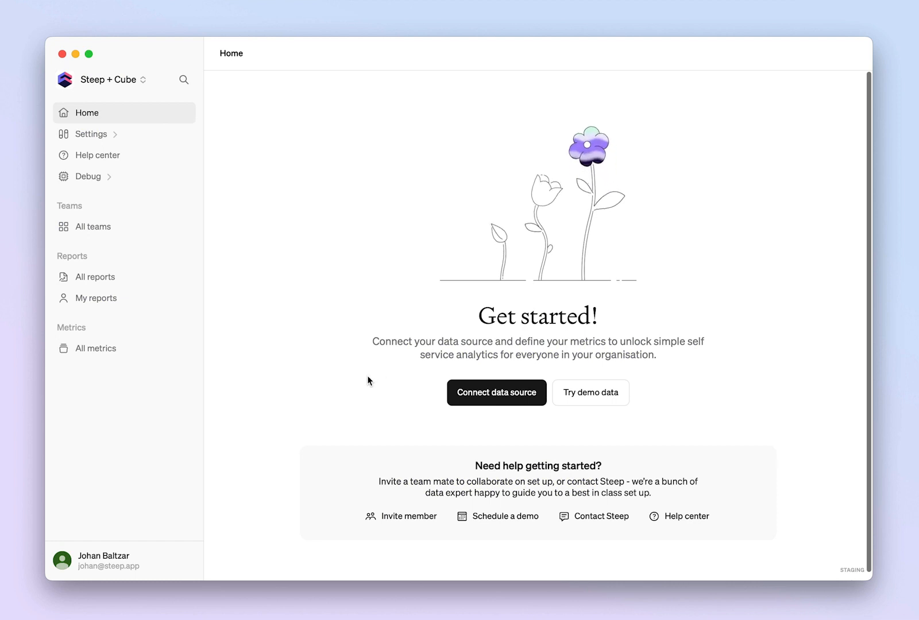
click(487, 397)
scroll(488, 398, down, 5)
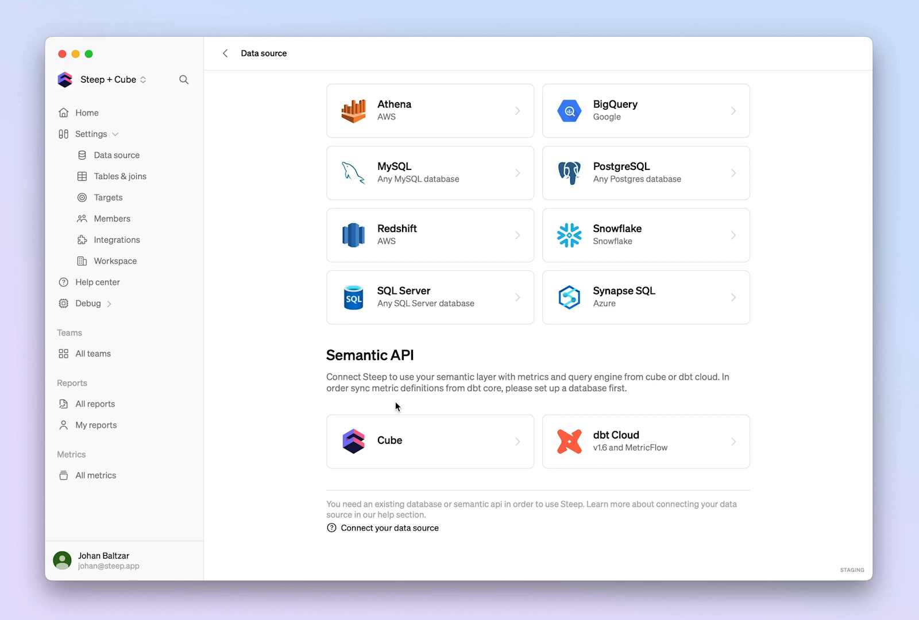
click(443, 449)
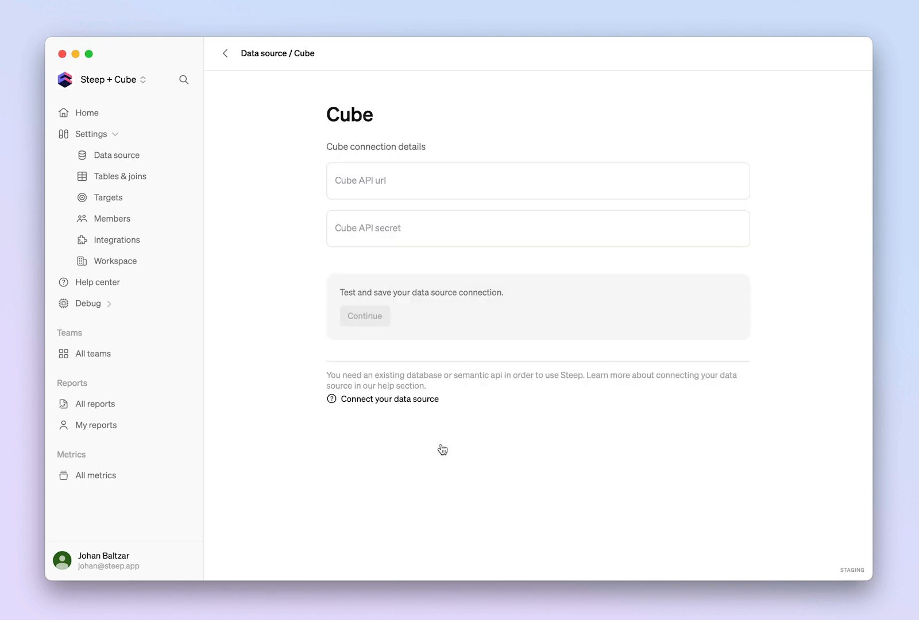
click(417, 181)
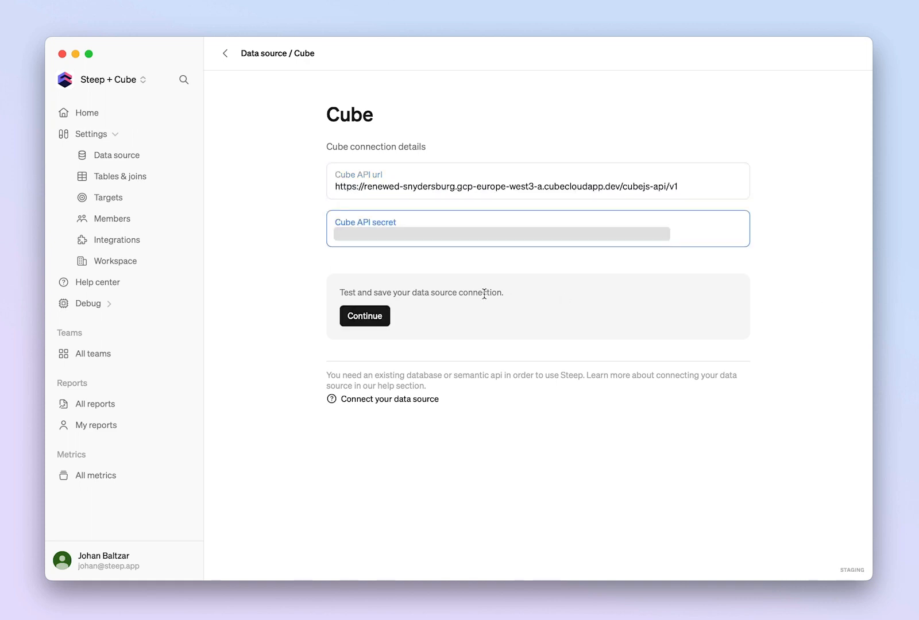
click(357, 317)
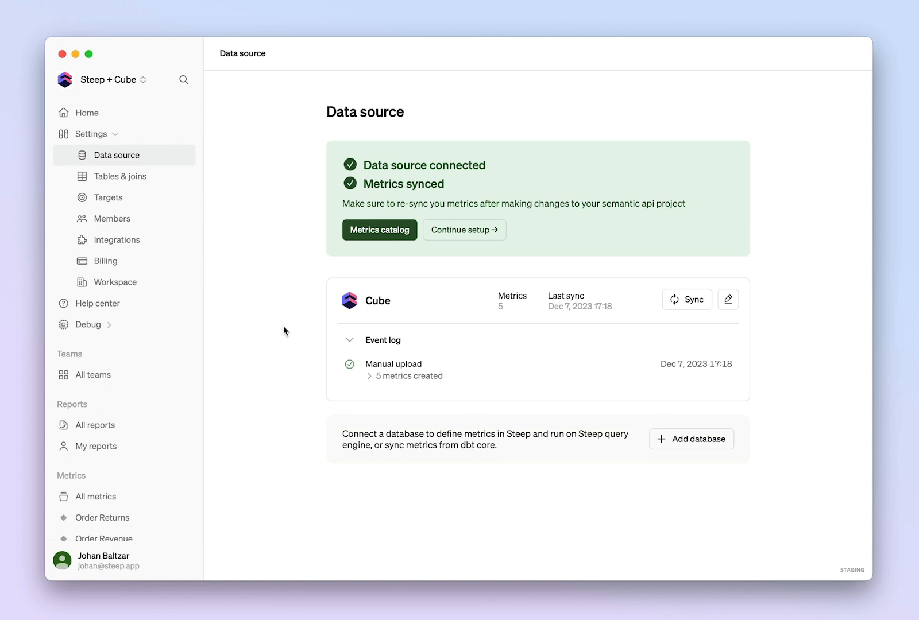
Open the Order Volume metric from the full list of synced metrics.
click(103, 496)
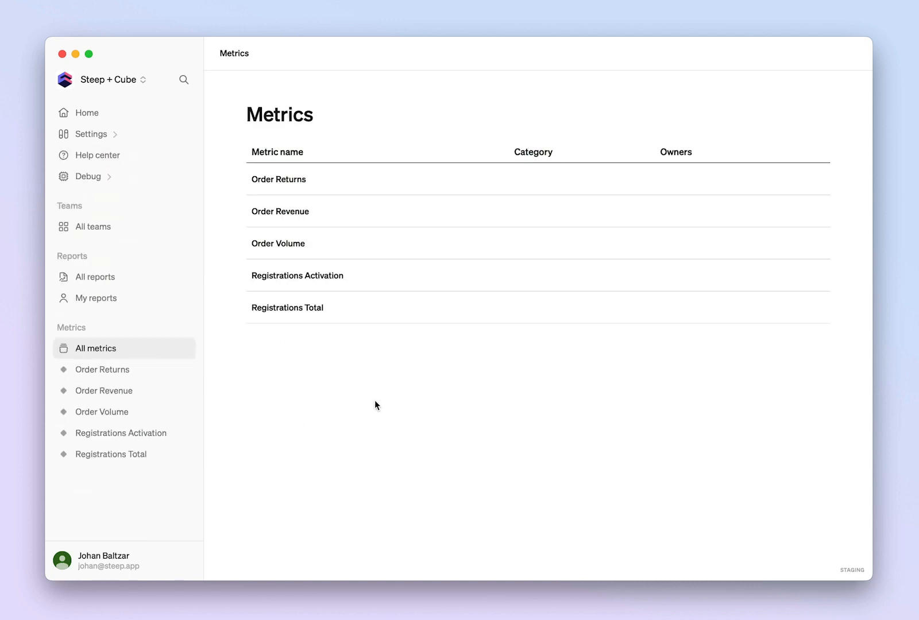
mouse_move(305, 180)
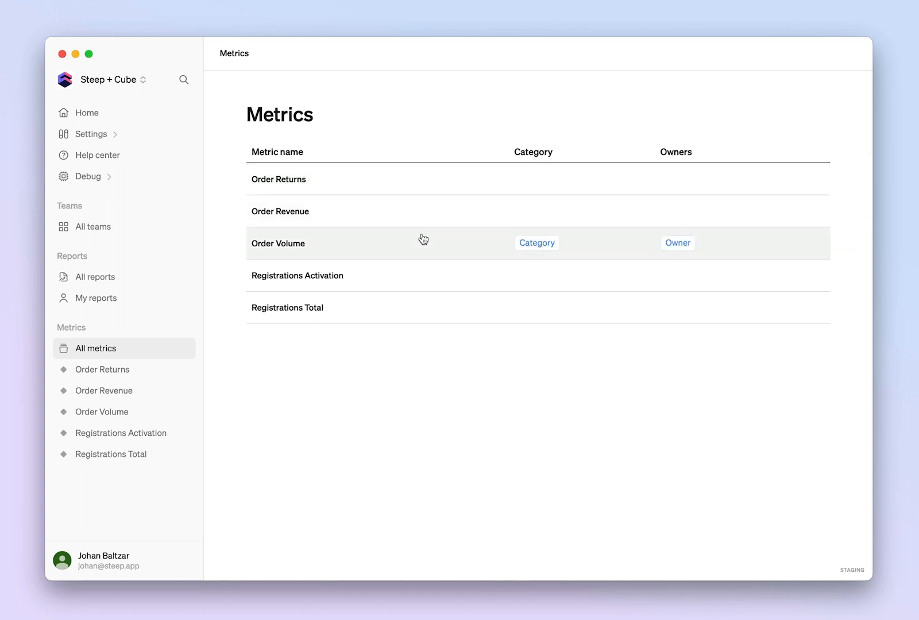
click(344, 247)
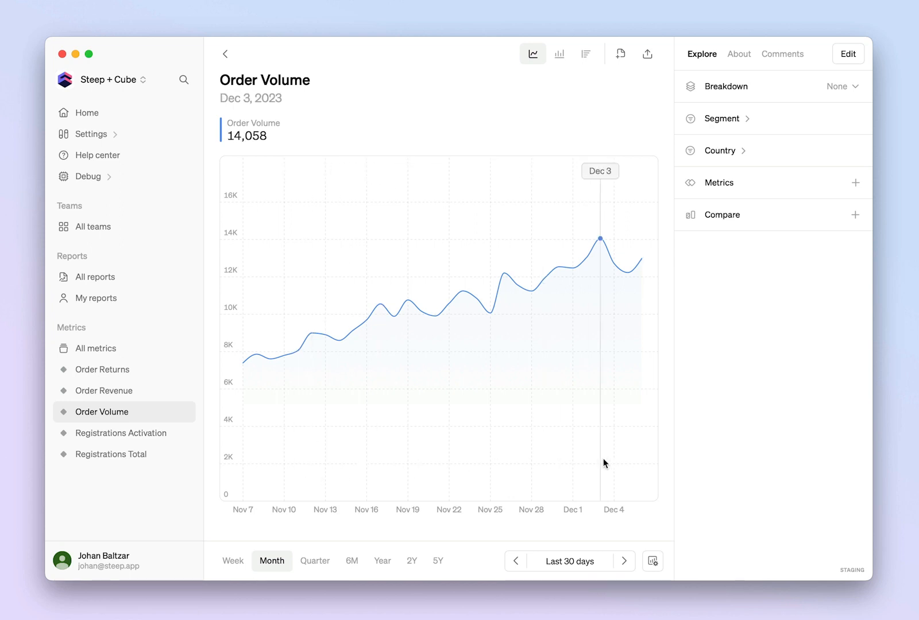
Show Order Volume for the quarter range with a weekly time grain as a bar chart.
click(310, 560)
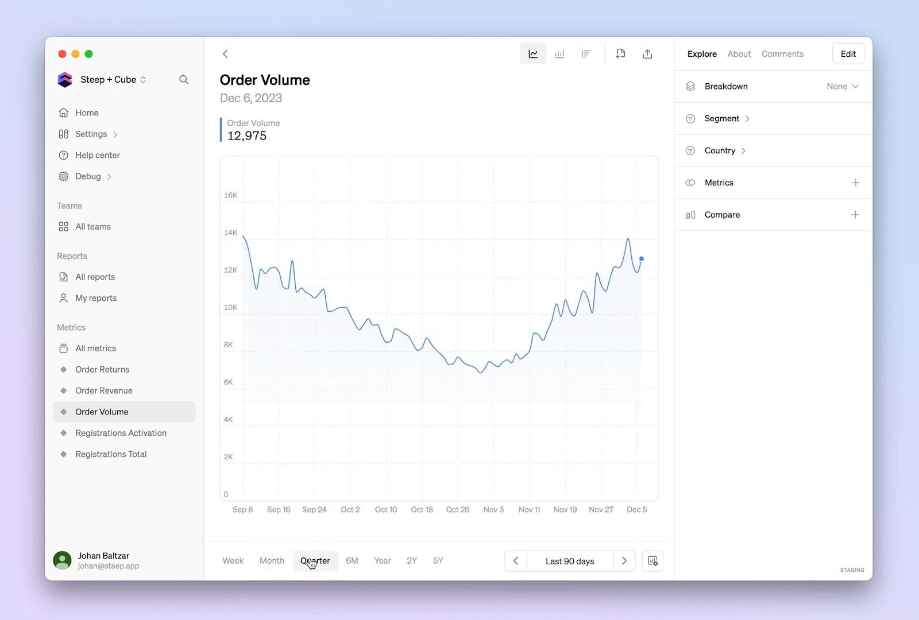
click(352, 561)
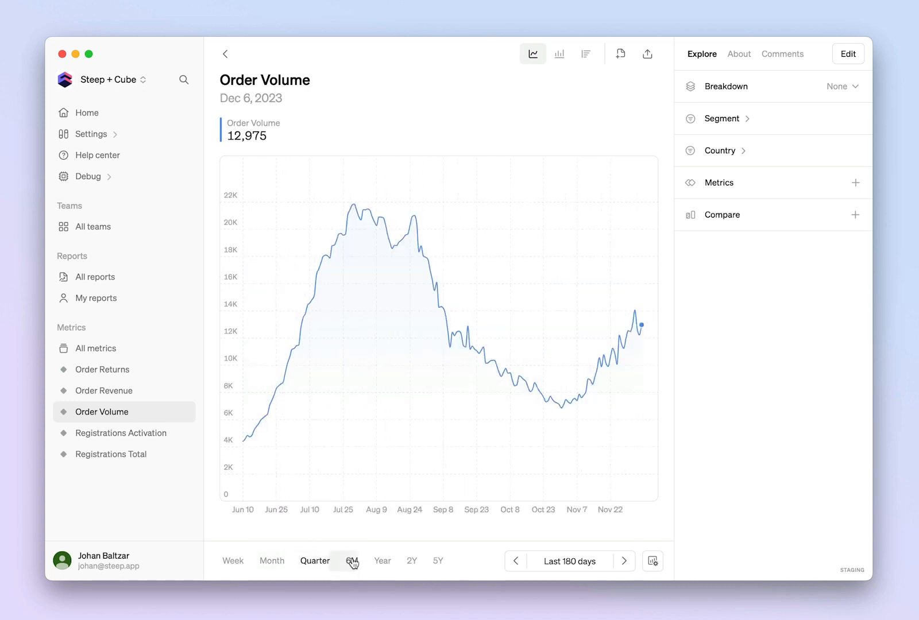
click(314, 561)
click(651, 560)
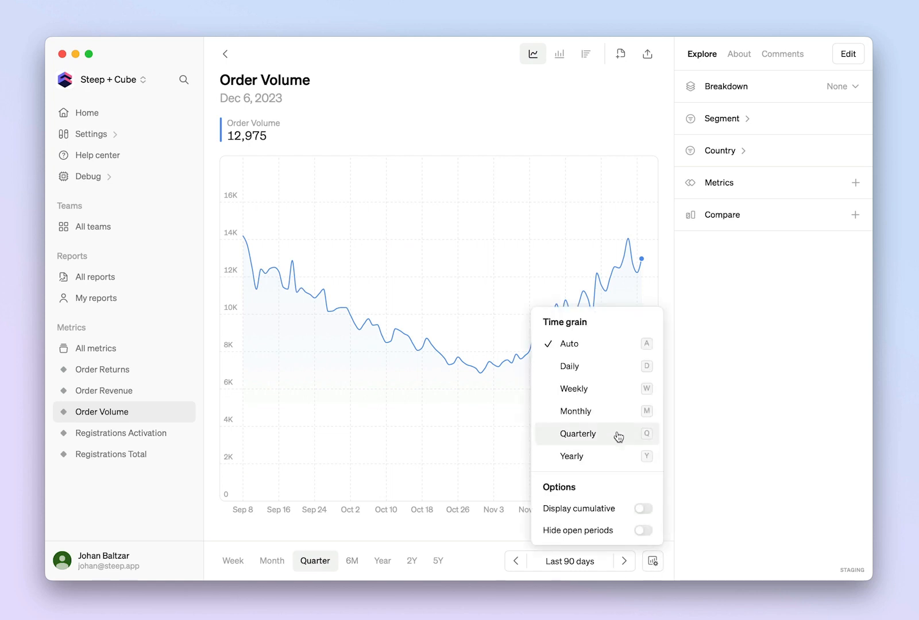
click(612, 395)
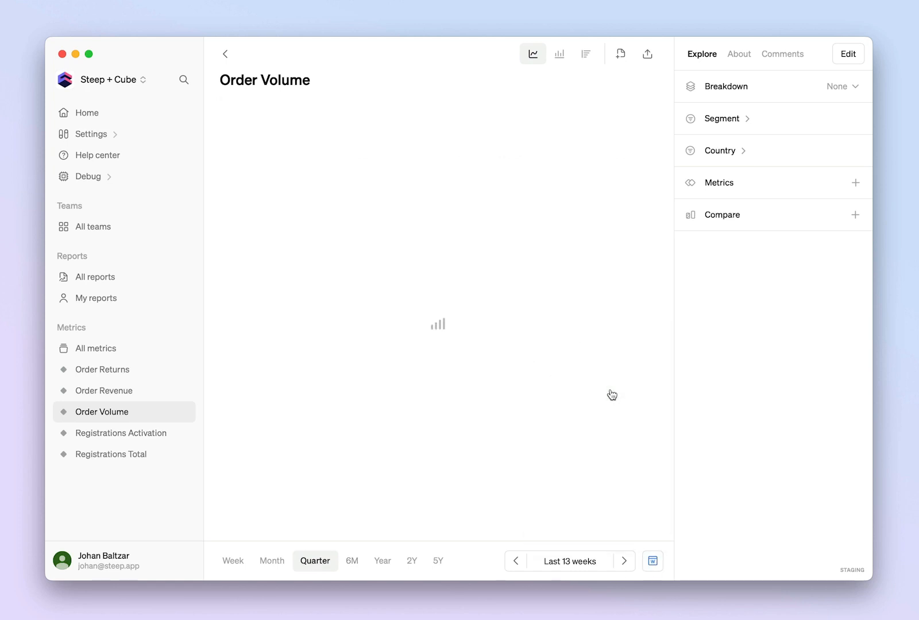
click(558, 54)
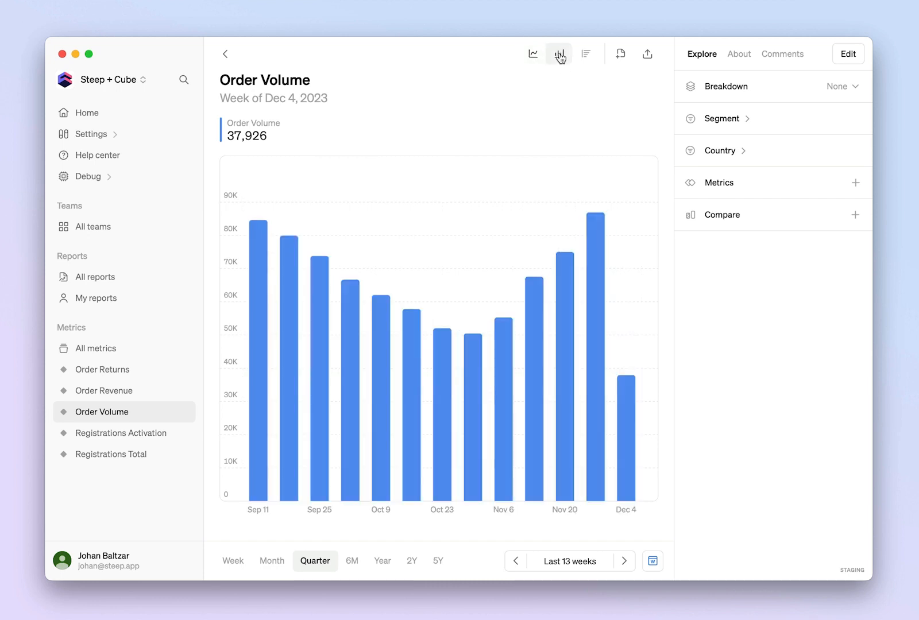
click(793, 89)
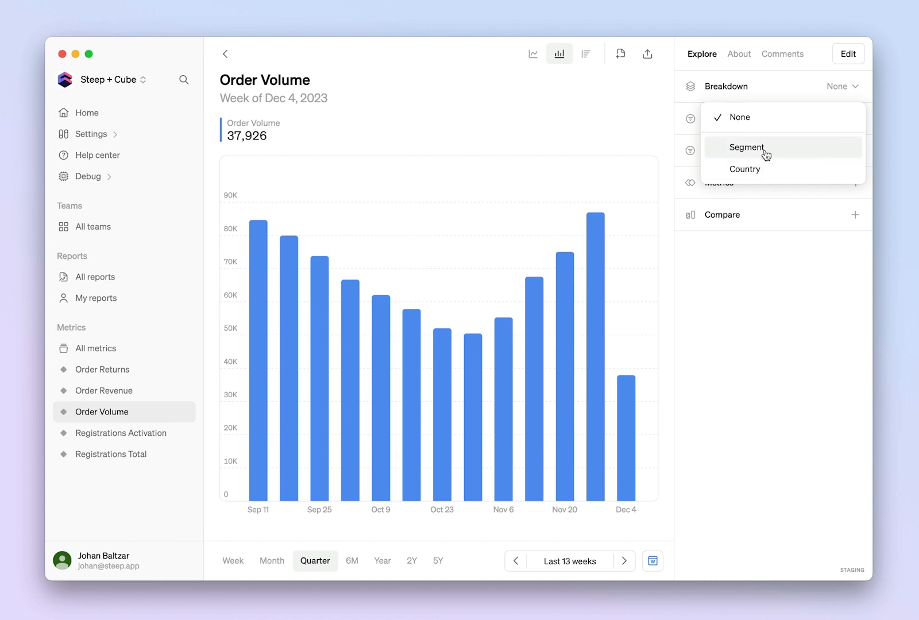
click(729, 277)
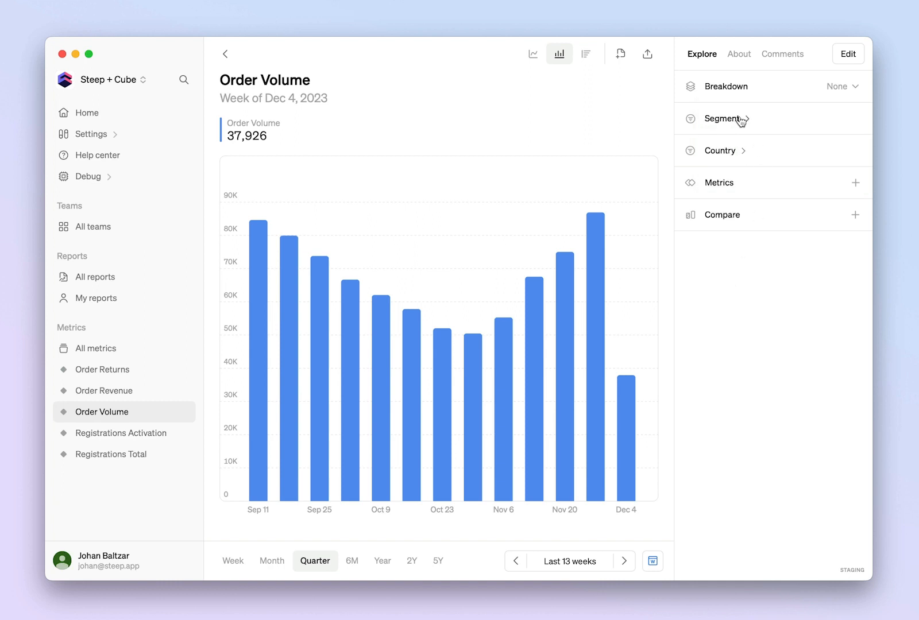
click(760, 187)
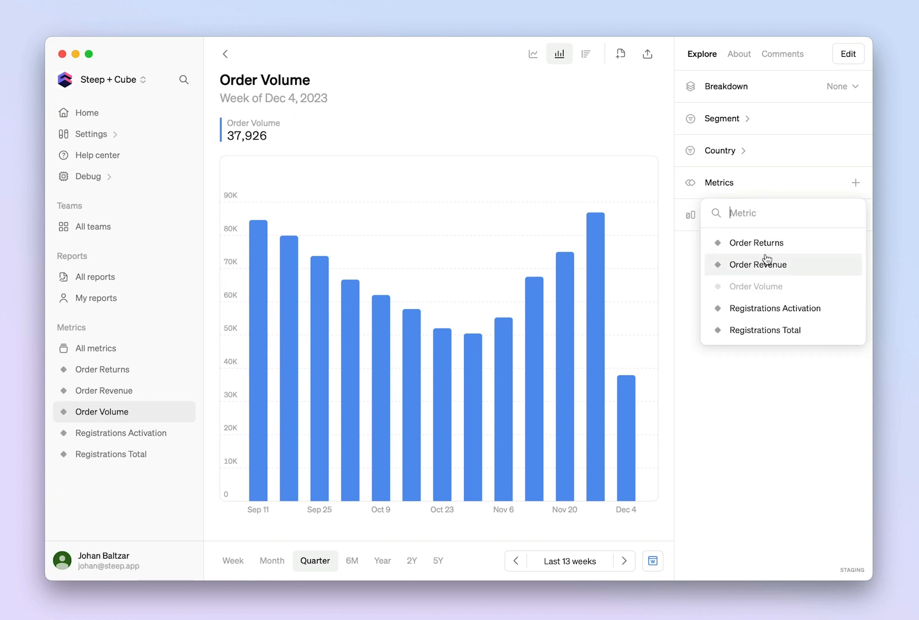
click(755, 420)
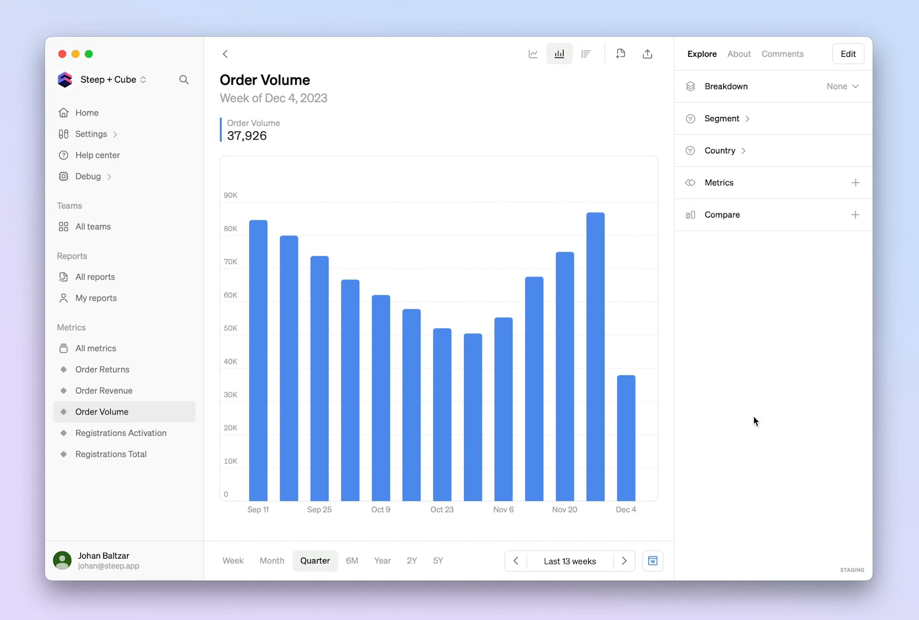
click(756, 214)
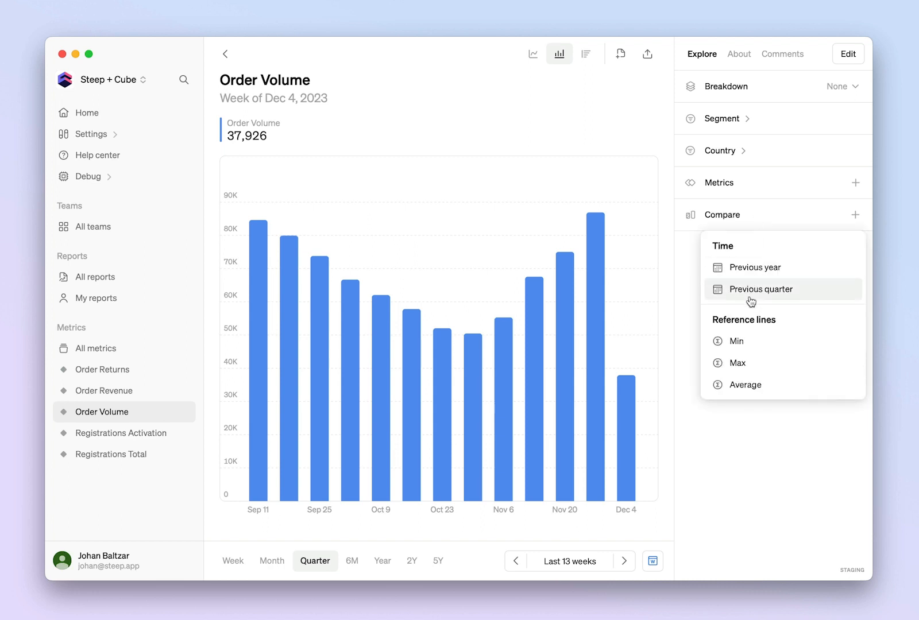
click(736, 475)
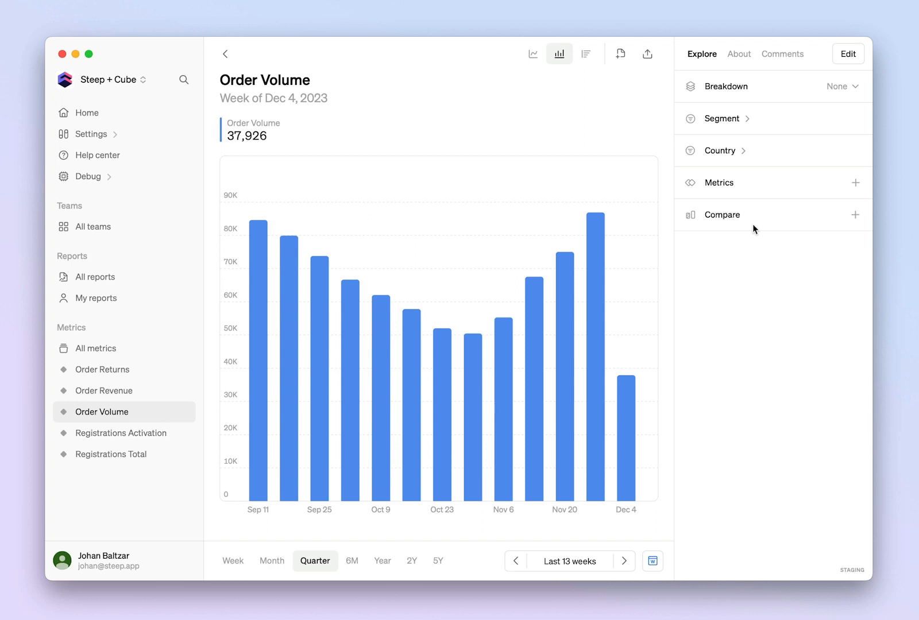
Add Order Returns as a comparison metric on the Order Volume chart and view the metric's description and query.
click(741, 183)
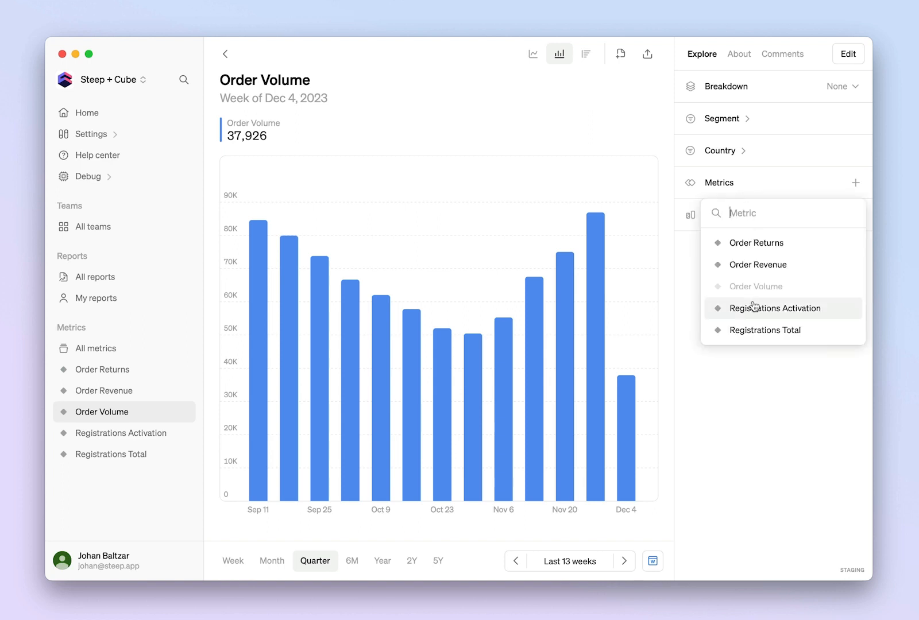
click(755, 247)
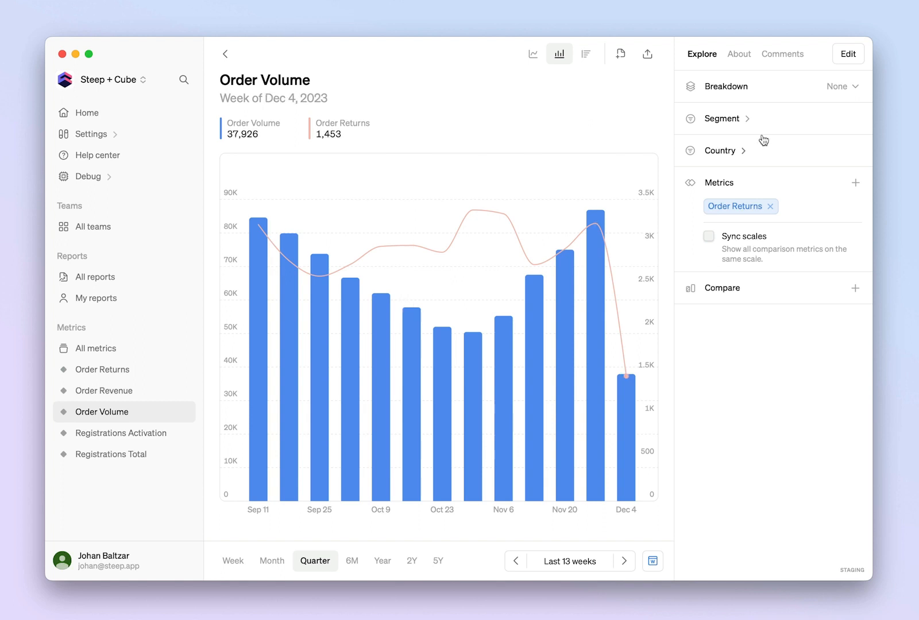
click(737, 55)
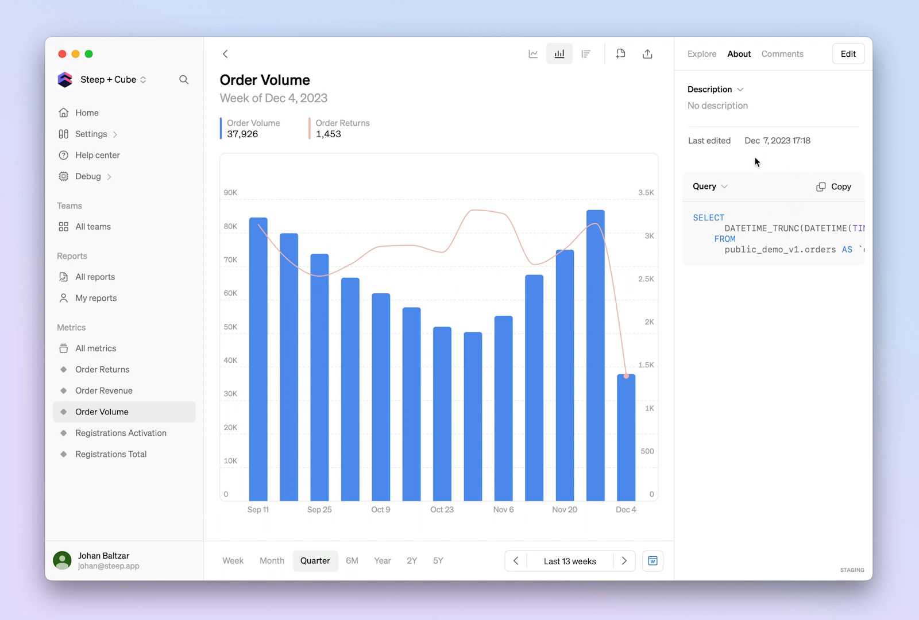
Add the Order Volume and Order Returns chart to a new report.
click(621, 55)
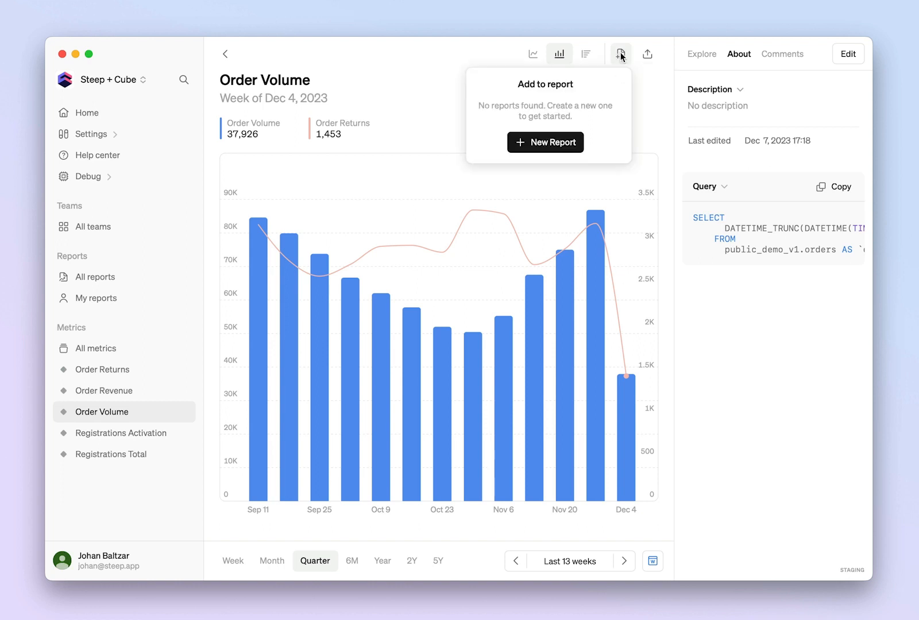
click(543, 144)
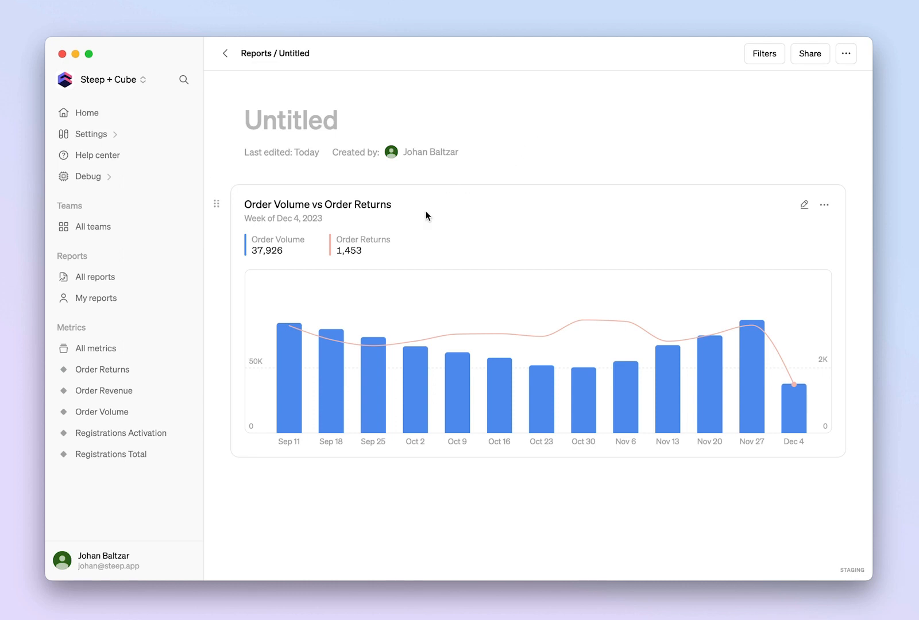
mouse_move(273, 475)
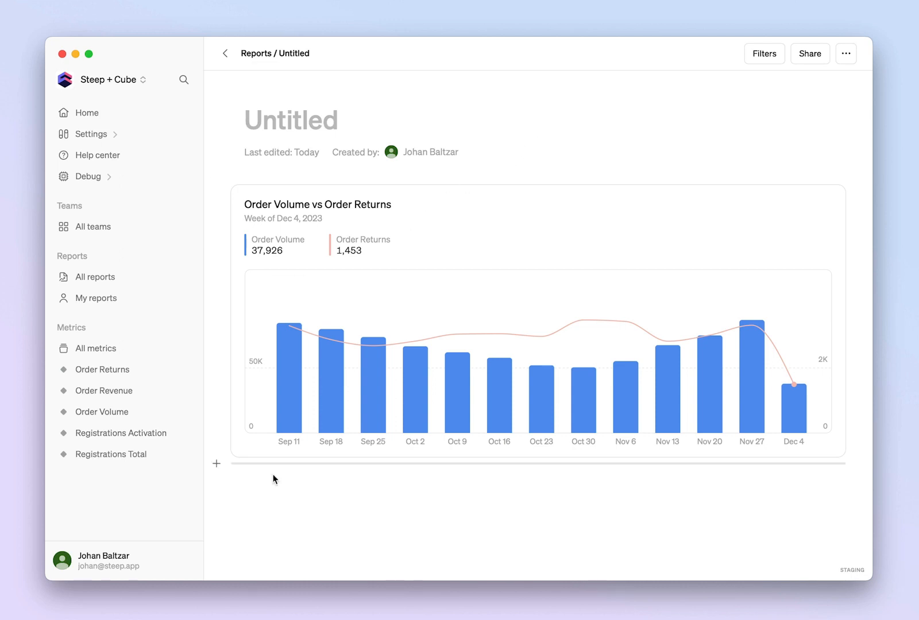
click(218, 464)
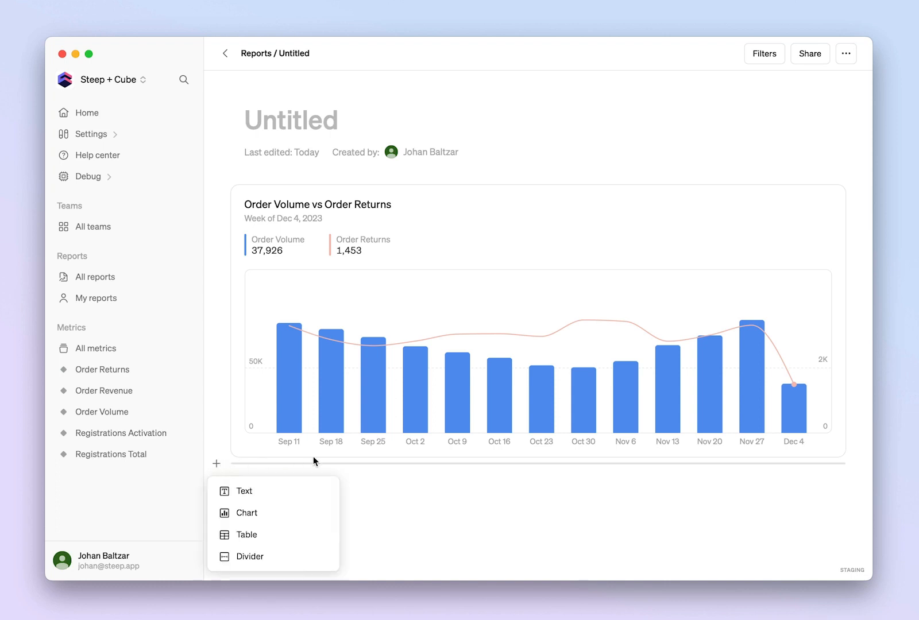
click(429, 490)
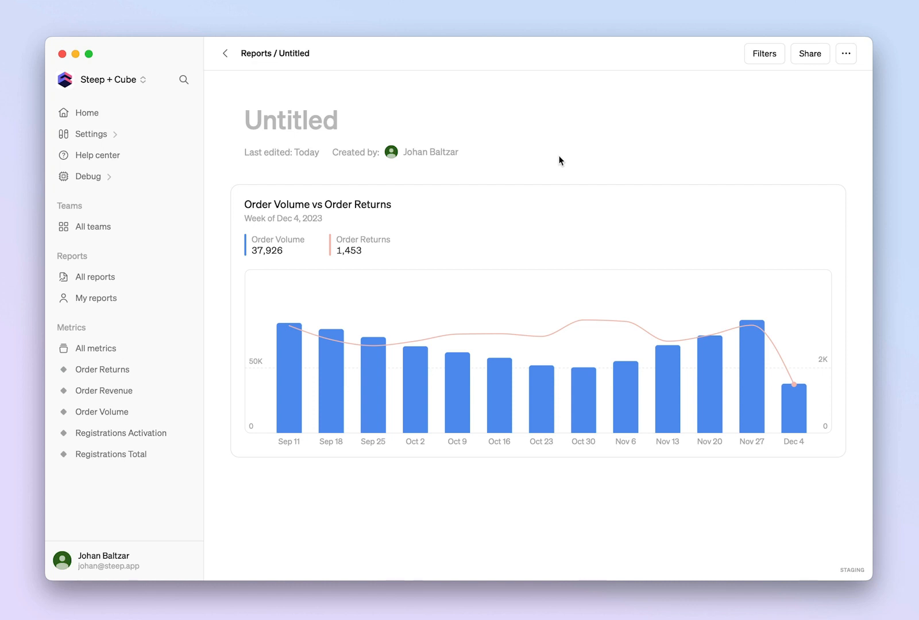
Title the report "My new report".
click(285, 119)
text(My )
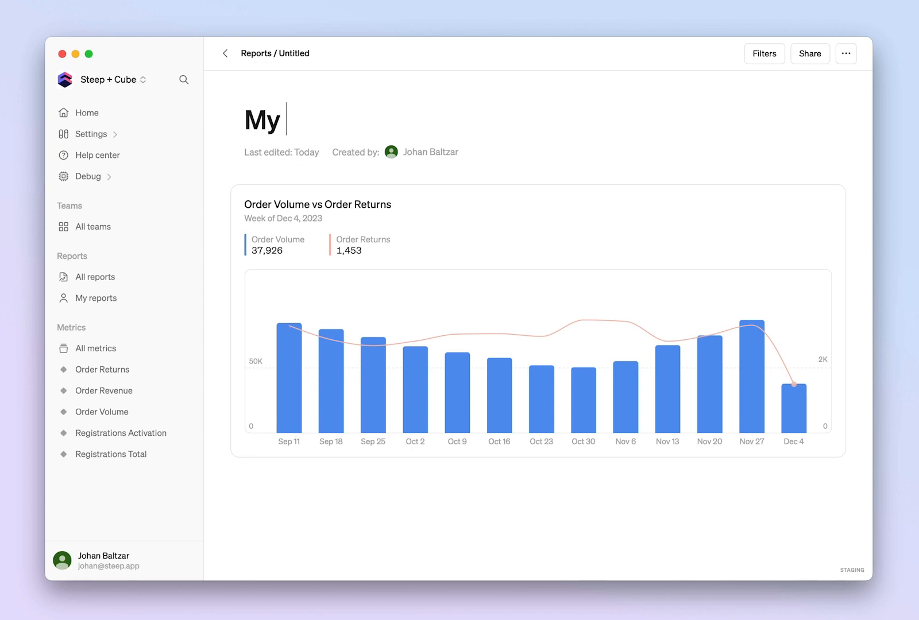
text(new report)
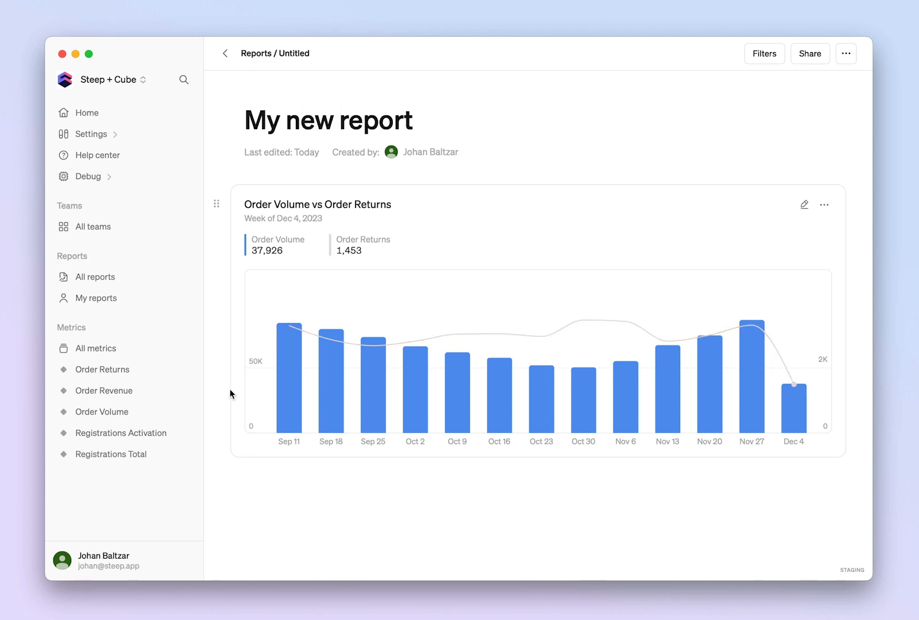
Insert a table below the report's chart with the metrics Order Volume, Order Returns and Order Revenue.
click(218, 465)
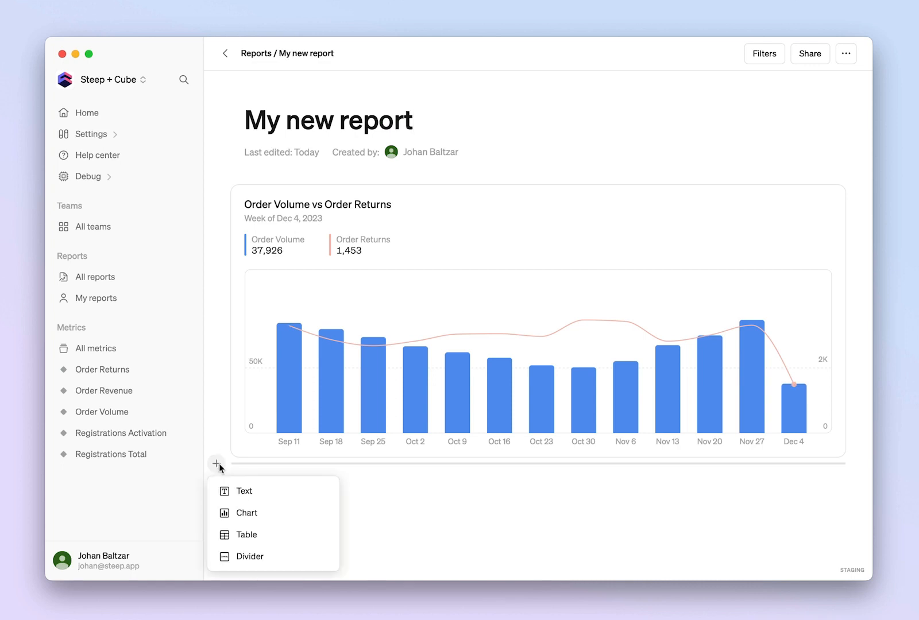
click(248, 533)
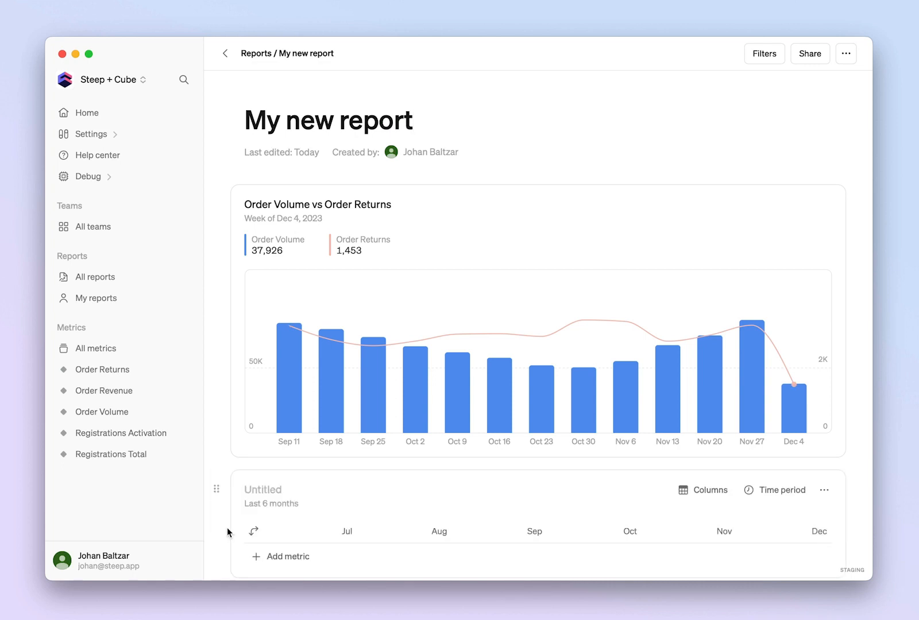
scroll(221, 527, down, 5)
click(255, 439)
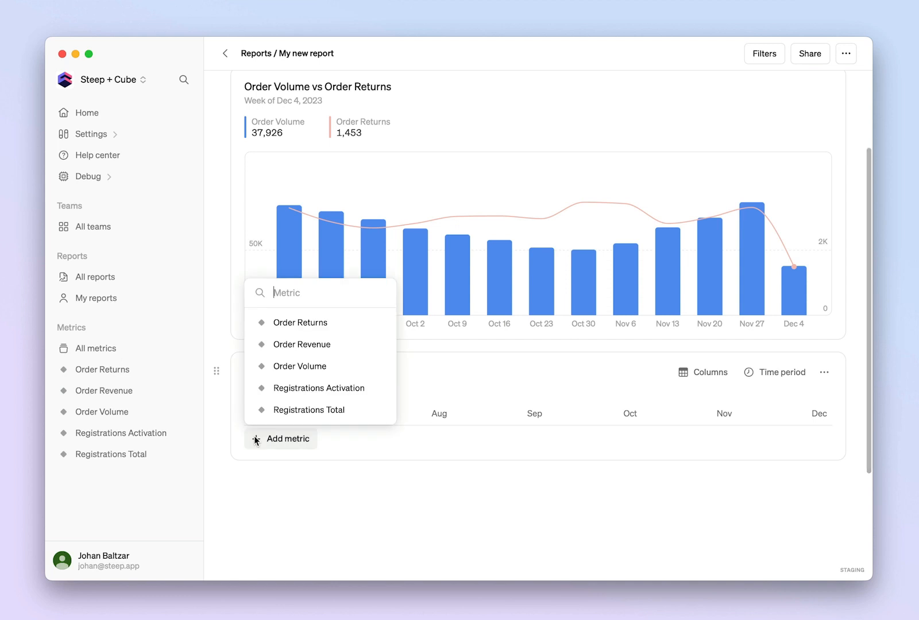
click(299, 366)
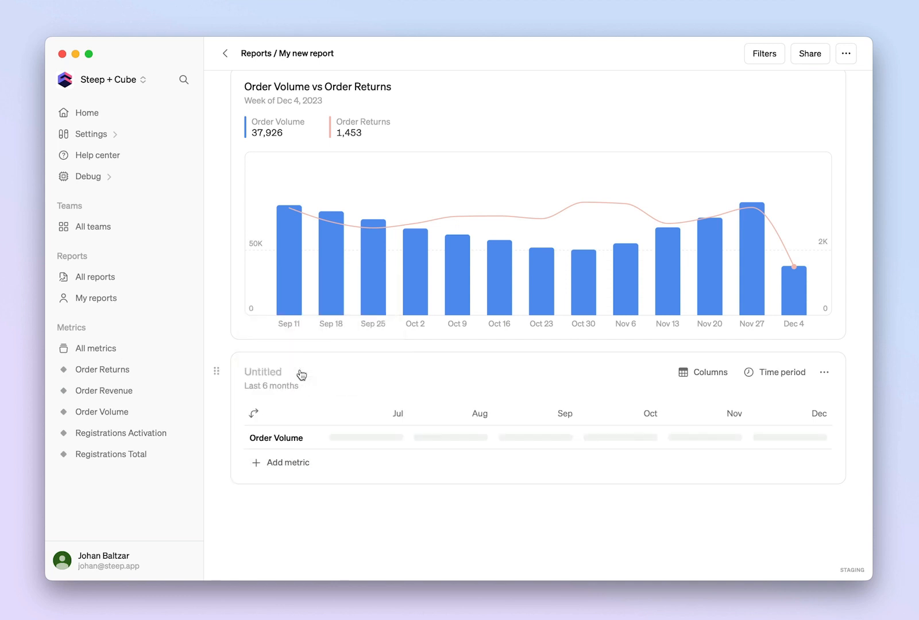
click(256, 462)
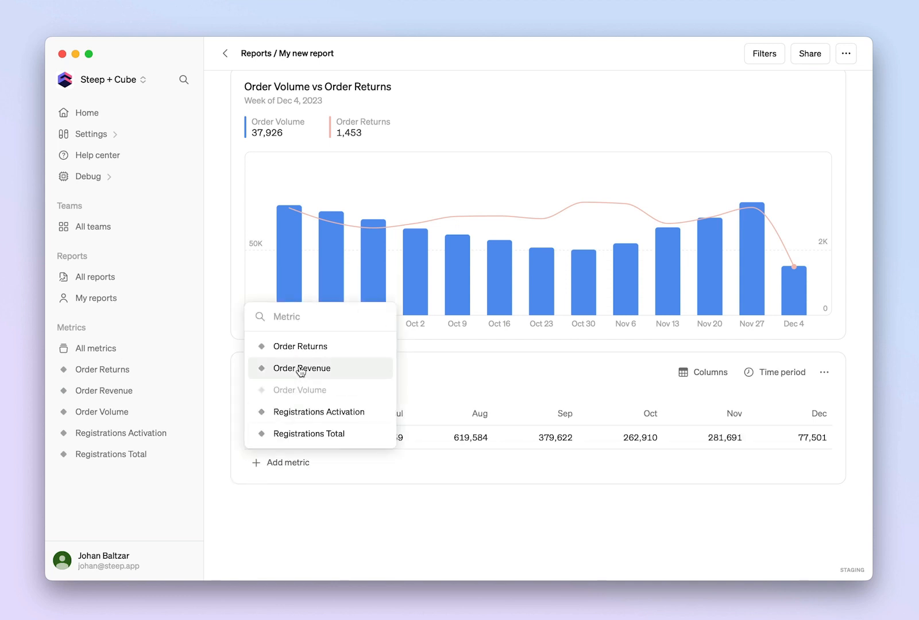
click(306, 347)
click(256, 486)
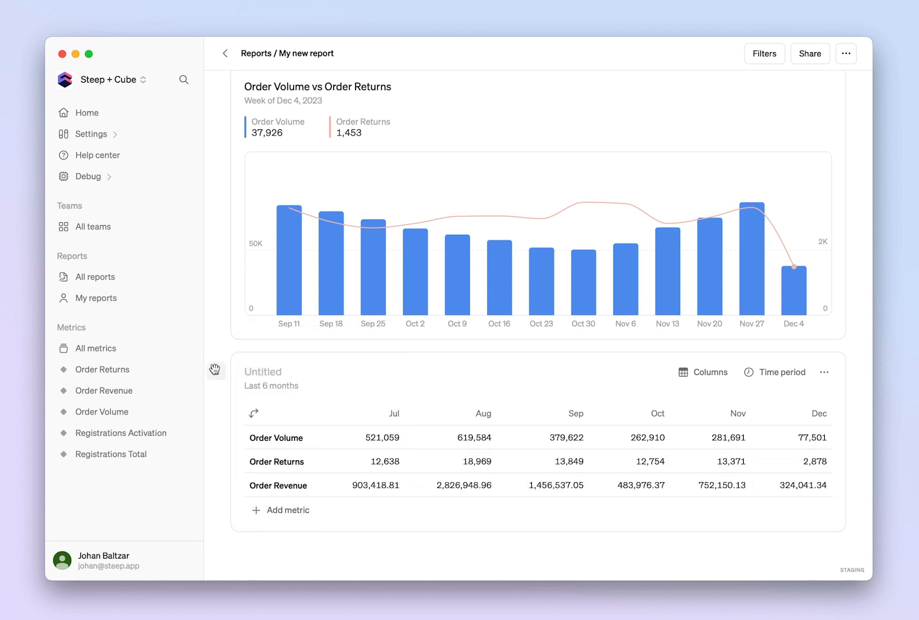
Move the metrics table up beside the chart so both blocks share one row, with the table on the right.
drag(220, 369, 846, 194)
scroll(616, 271, up, 4)
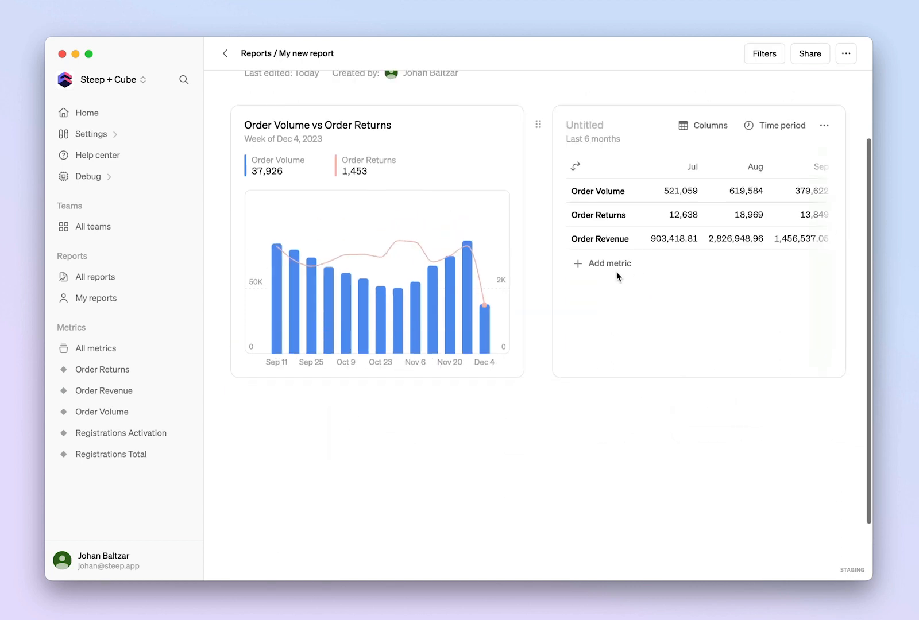
Insert a text block above the chart and table row with the H2 heading "Executive summary:".
click(215, 179)
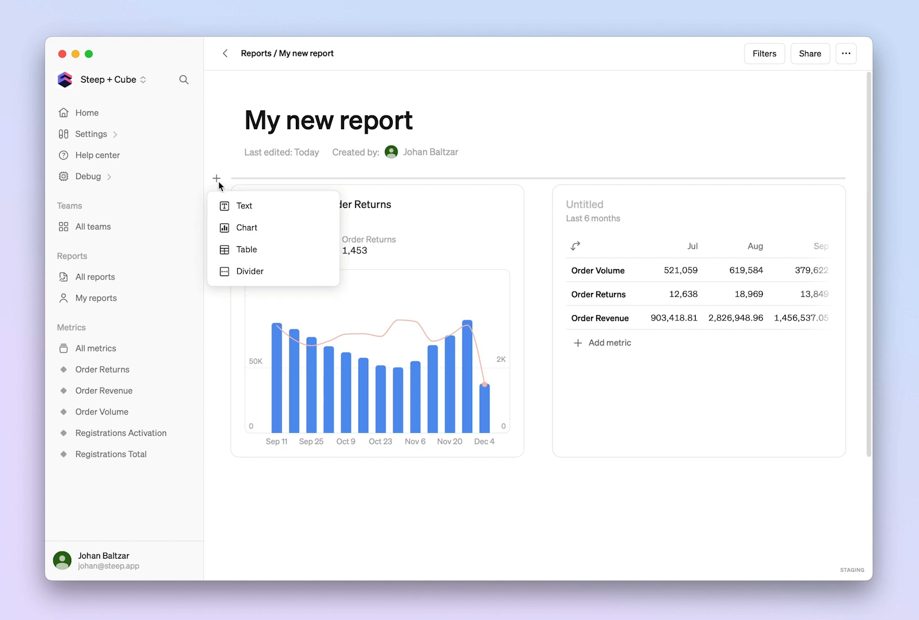
click(239, 205)
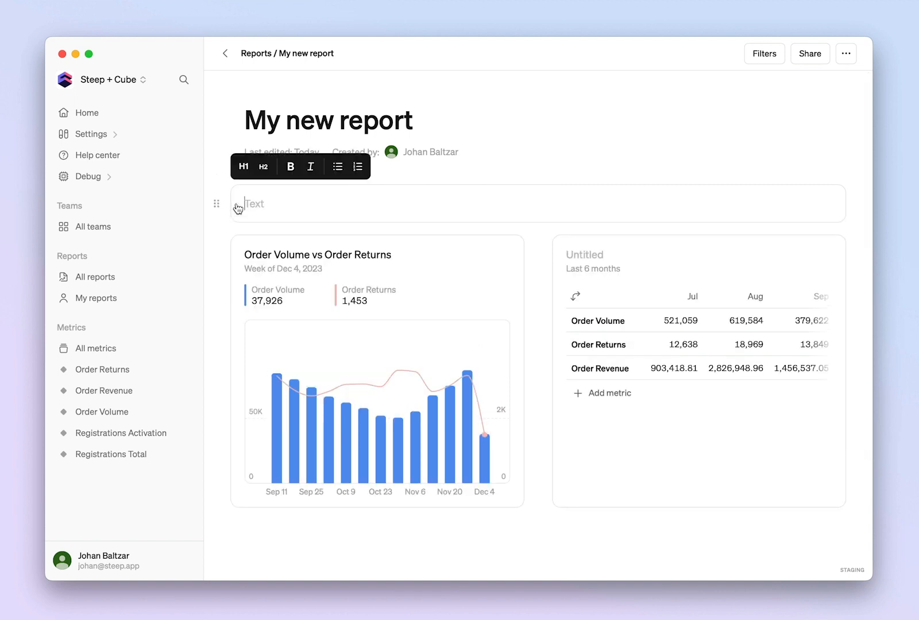
click(263, 166)
text(E)
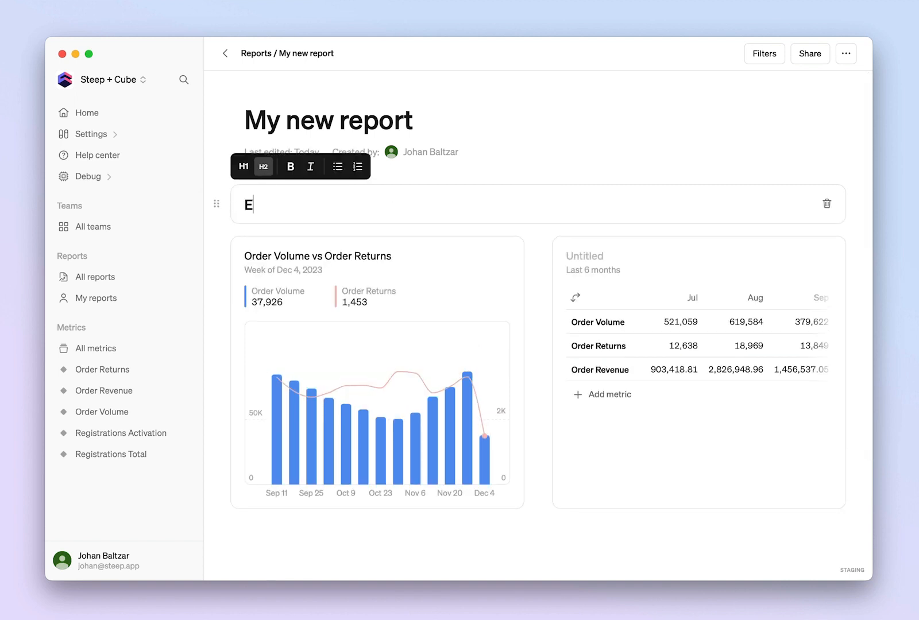
text(xecutive sum)
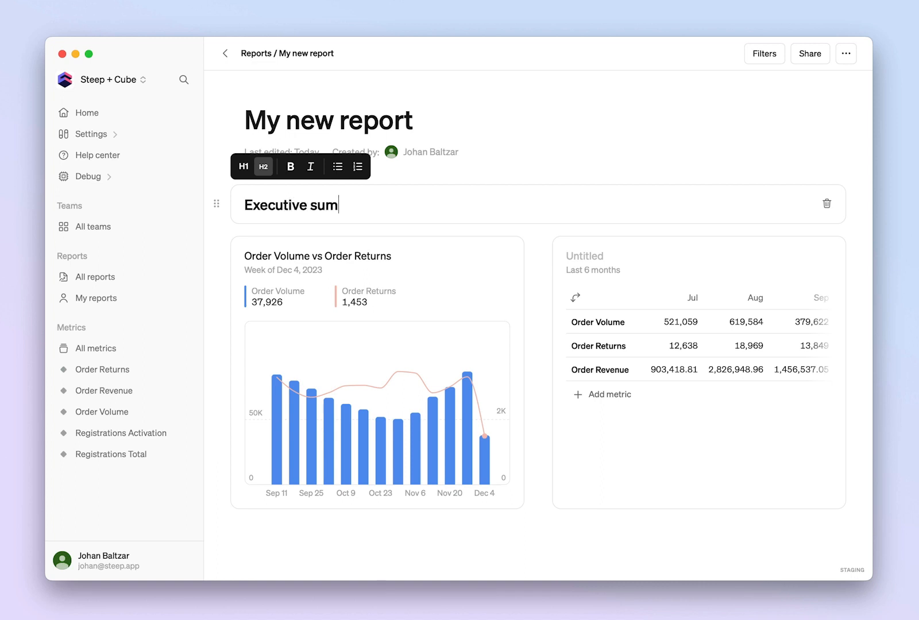
text(mary:)
Start a bulleted list on a new line below the "Executive summary:" heading.
key(Return)
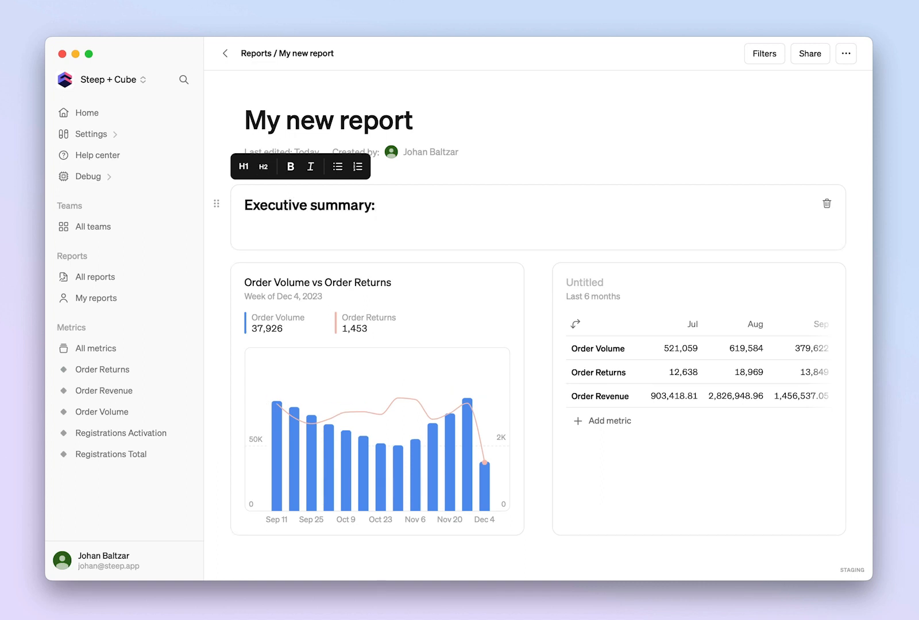
text(*)
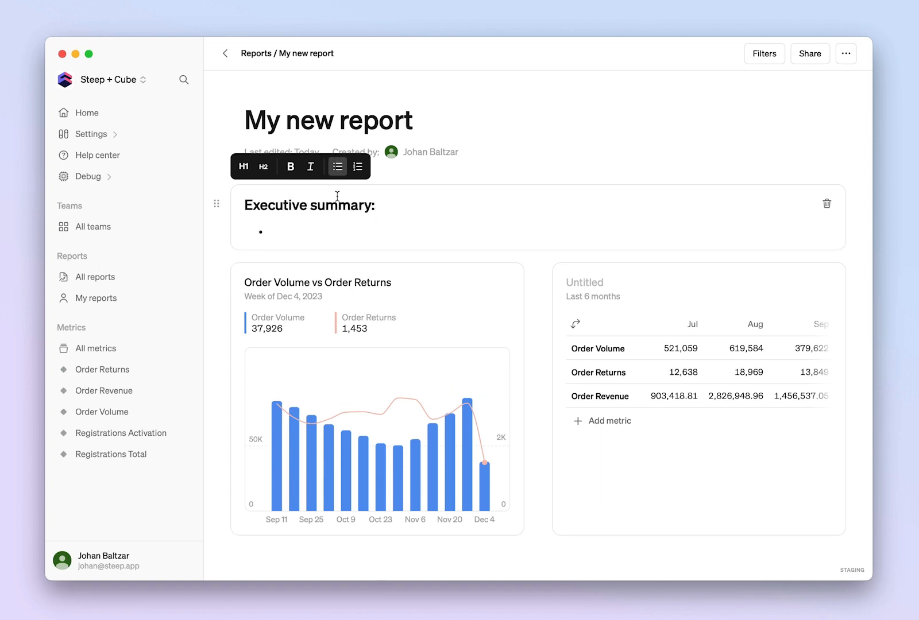